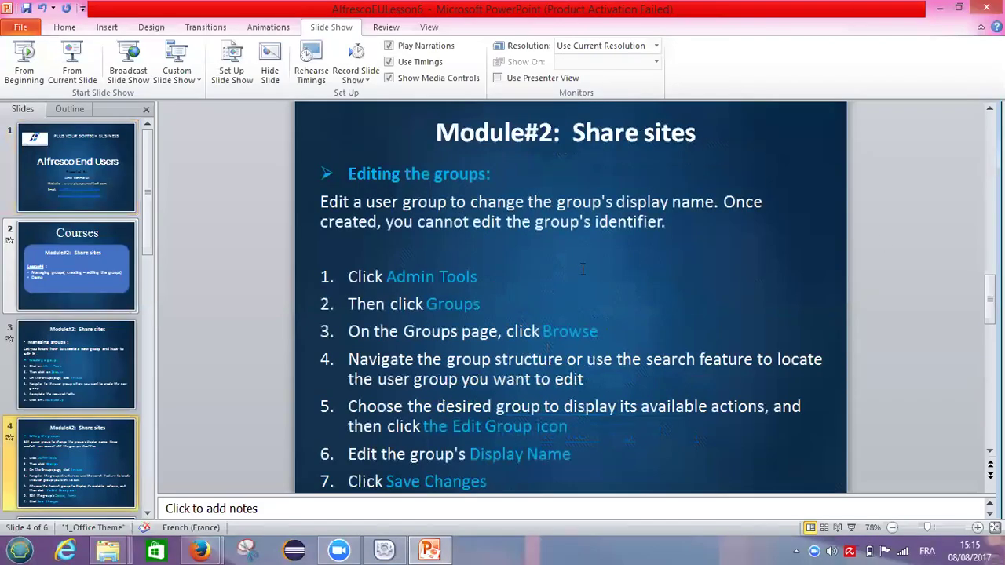
Bring the Alfresco Share window forward and open the Groups page in Admin Tools
{"action": "mouse_move", "coordinate": [202, 547]}
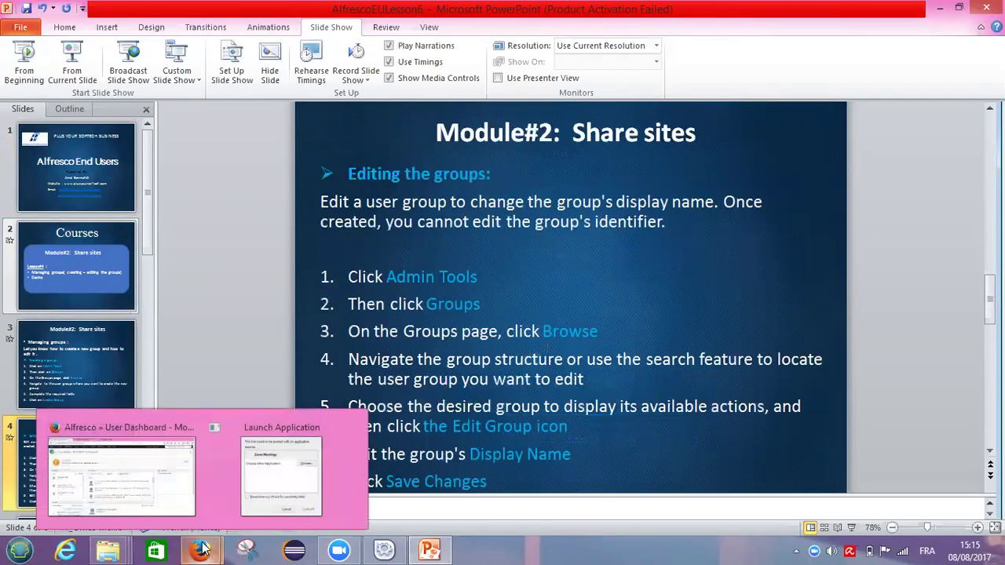
{"action": "mouse_move", "coordinate": [154, 486]}
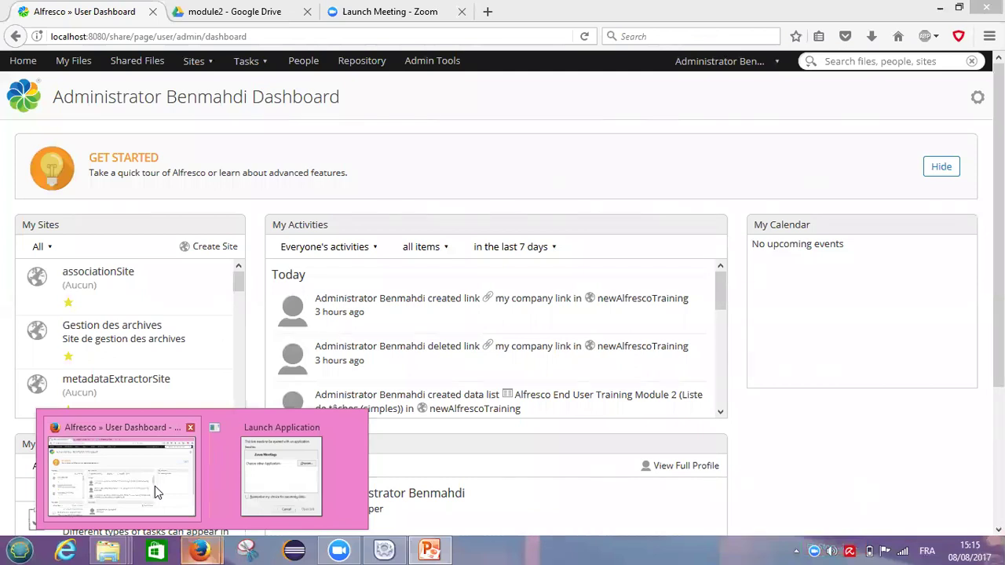
{"action": "left_click", "coordinate": [154, 486]}
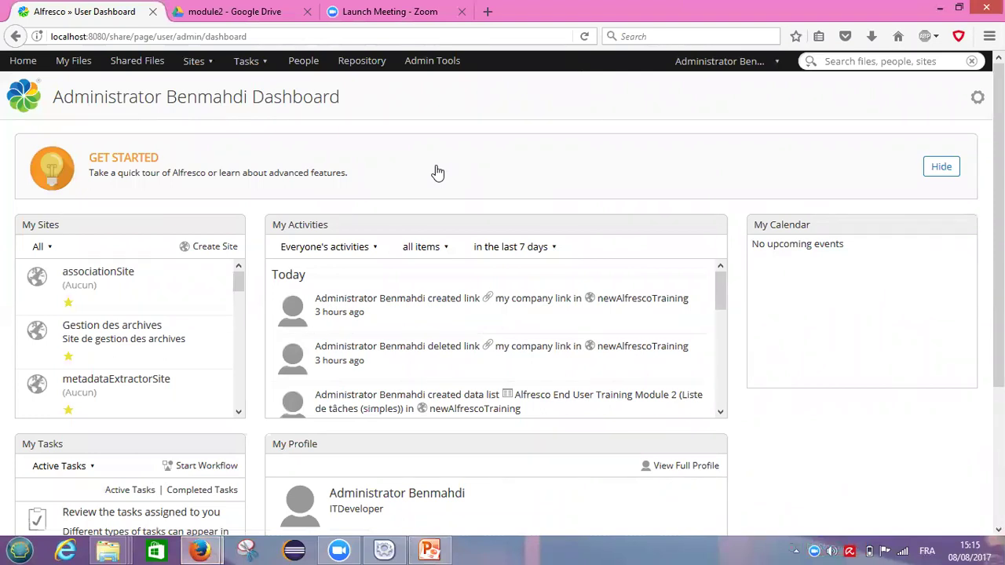
{"action": "left_click", "coordinate": [426, 66]}
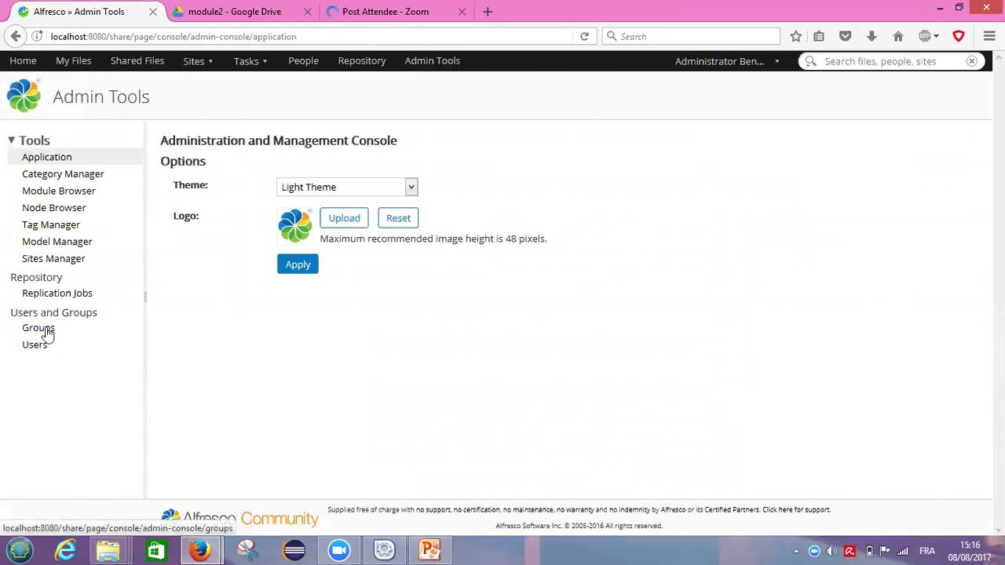
{"action": "left_click", "coordinate": [35, 333]}
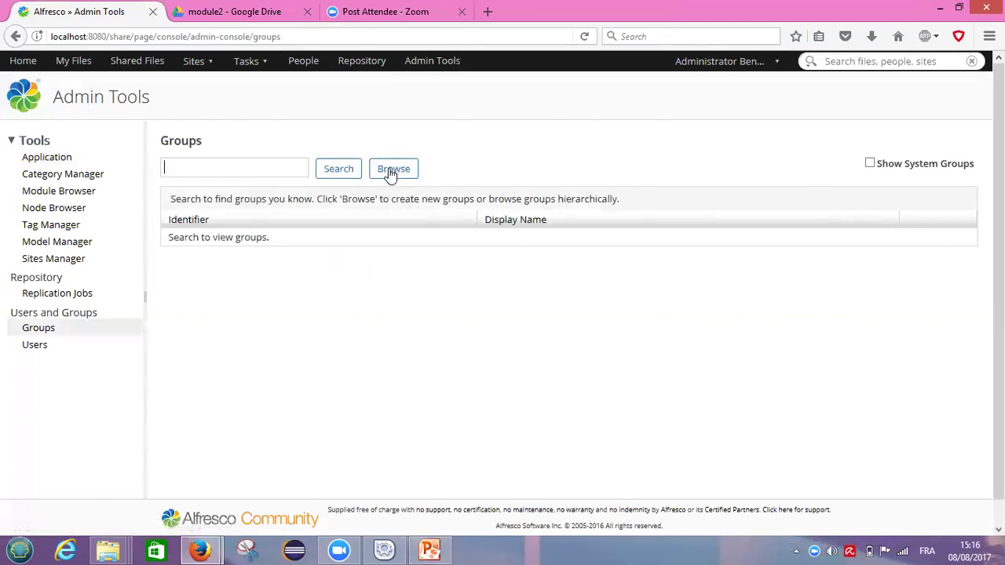
Browse to list the six existing groups, including group1, EMAIL_CONTRIBUTORS and SITE_ADMINISTRATORS
{"action": "left_click", "coordinate": [390, 172]}
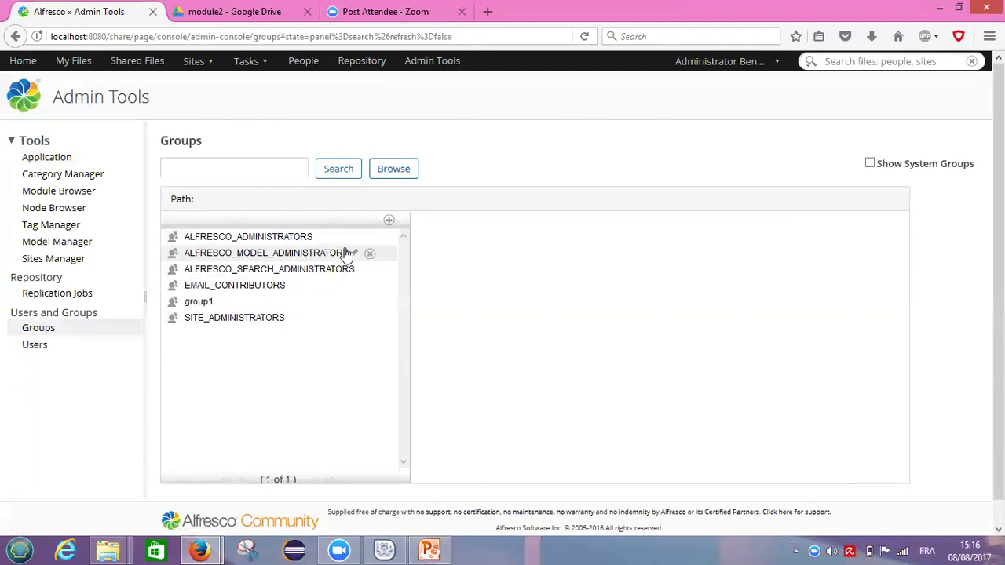
Start a new group with identifier 'Training' and display name 'Alfresco End User'
{"action": "left_click", "coordinate": [389, 224]}
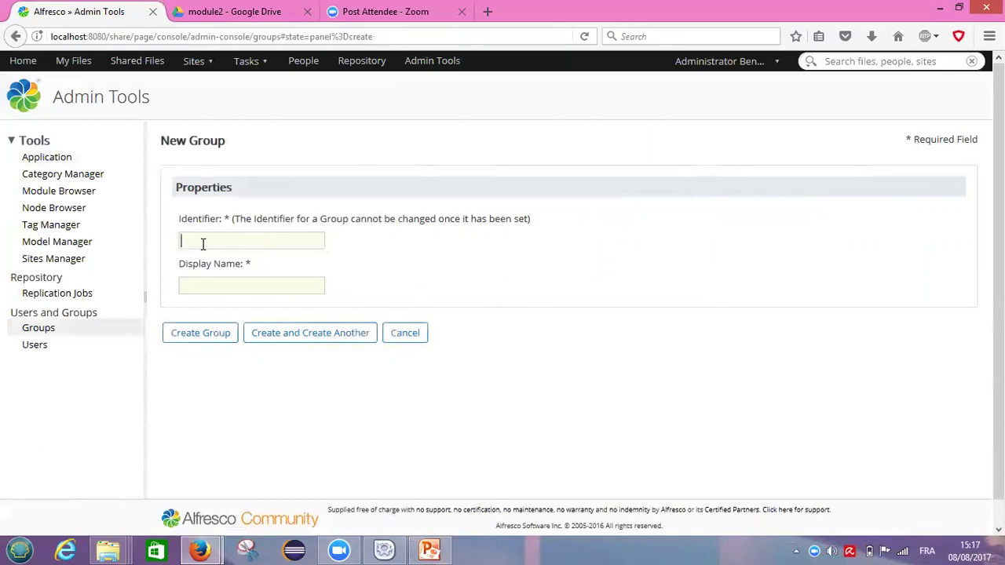
{"action": "type", "text": "Training"}
{"action": "left_click", "coordinate": [210, 284]}
{"action": "type", "text": "Alfresco End Users"}
{"action": "key", "text": "BackSpace"}
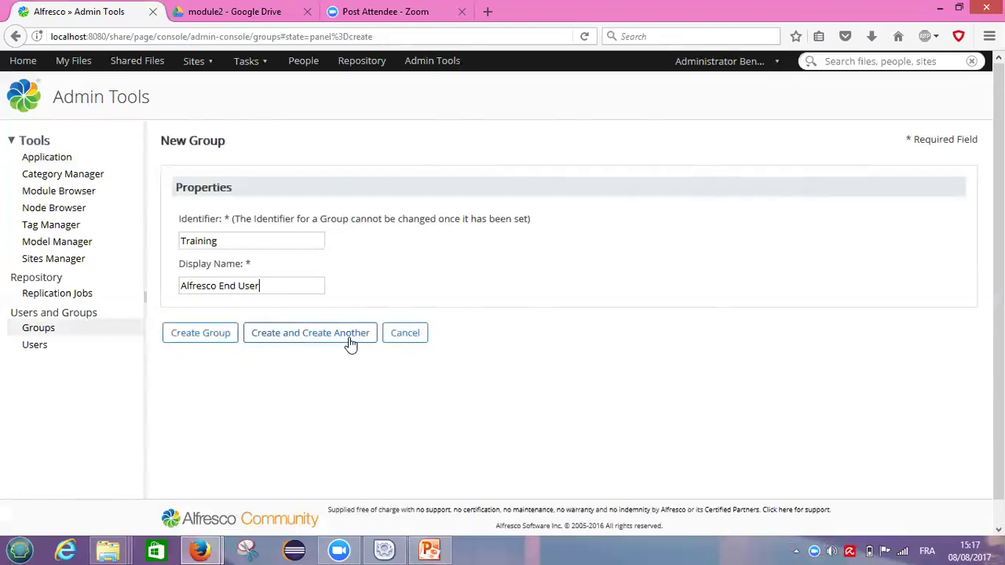
Create the Alfresco End User (Training) group and return to the PowerPoint lesson slides
{"action": "left_click", "coordinate": [197, 334]}
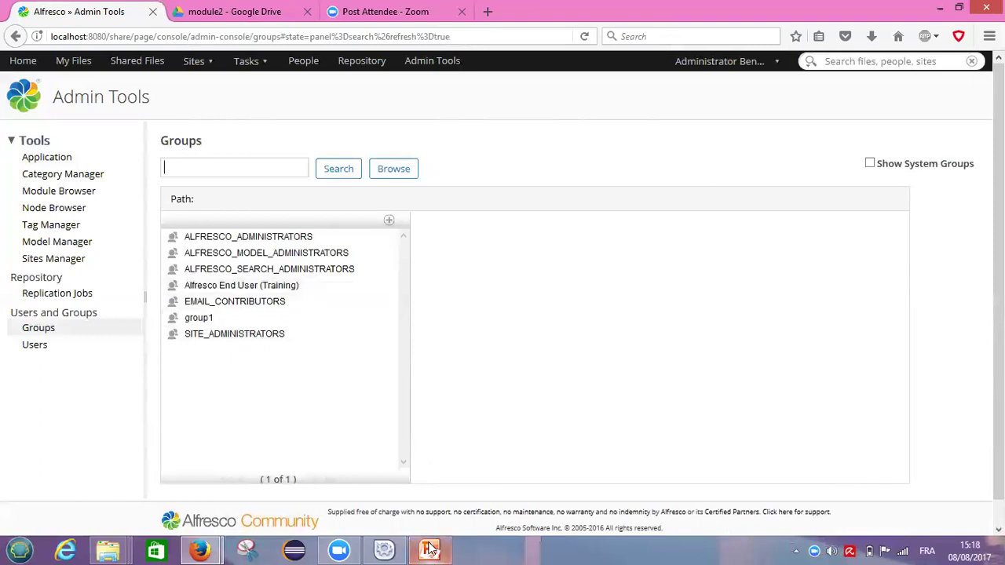
{"action": "left_click", "coordinate": [424, 447]}
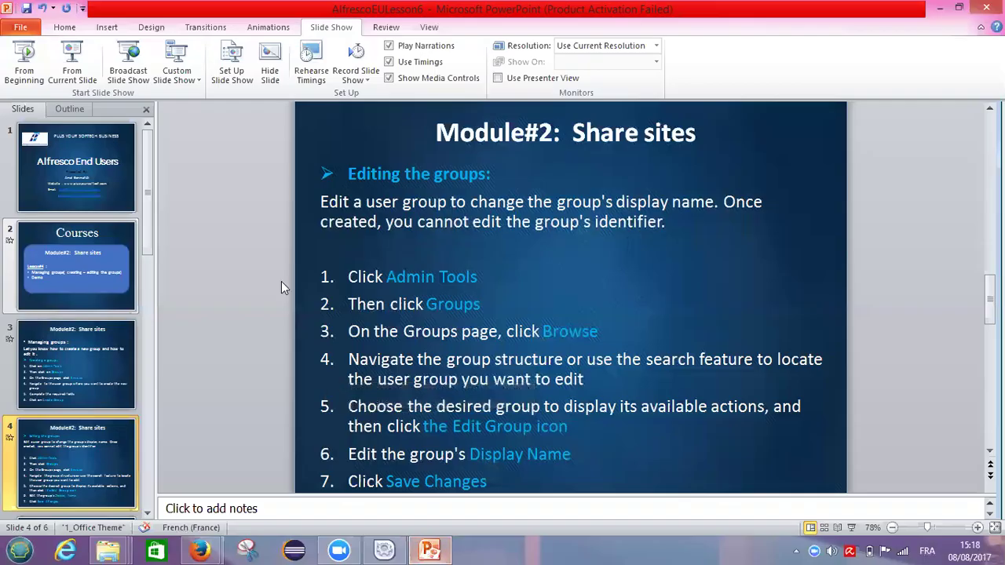
Present from the current slide through to the Demo slide, then end the show on slide 5
{"action": "left_click", "coordinate": [89, 77]}
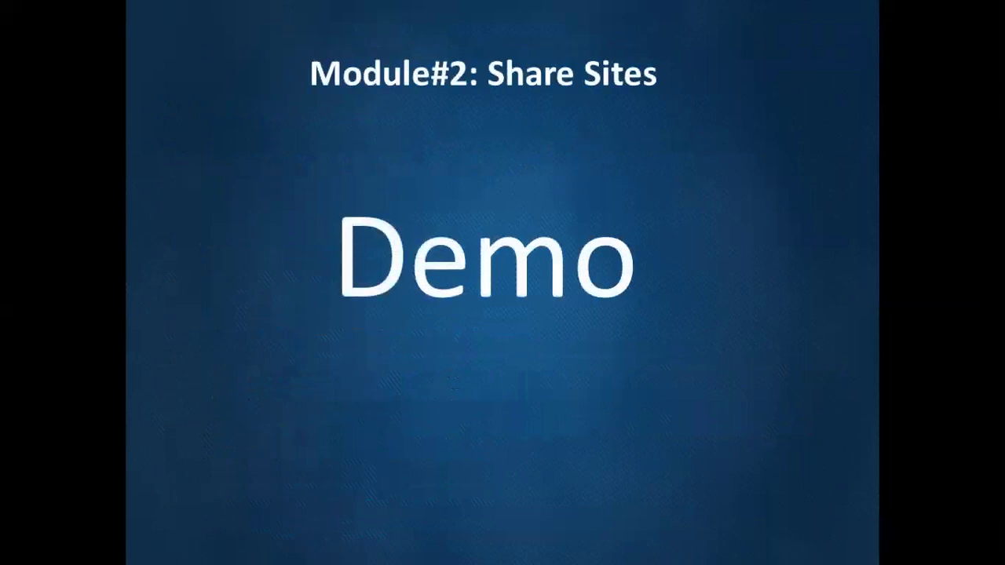
{"action": "key", "text": "Escape"}
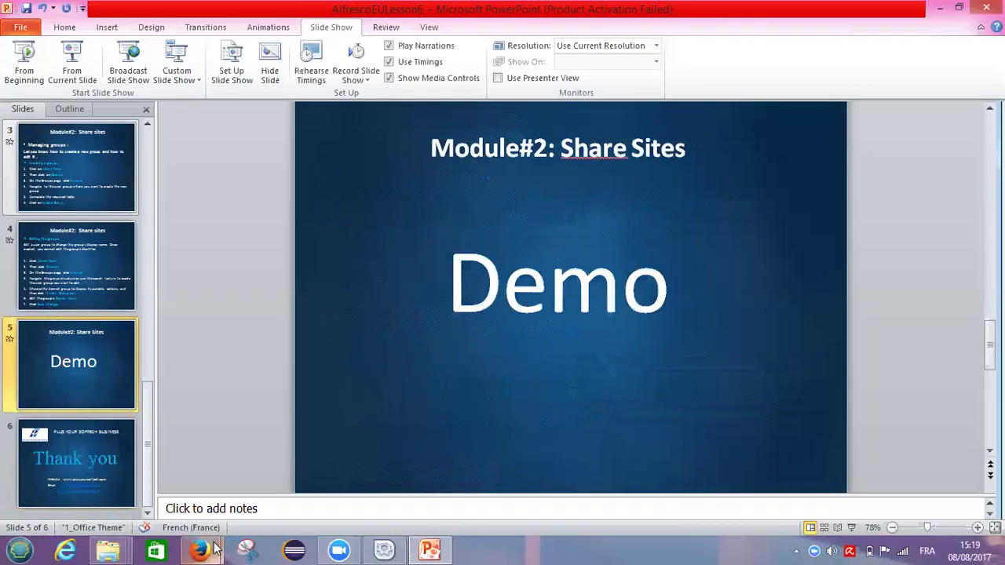
Bring Alfresco Share forward, go to the Home dashboard, then enter Admin Tools
{"action": "mouse_move", "coordinate": [212, 547]}
{"action": "left_click", "coordinate": [177, 495]}
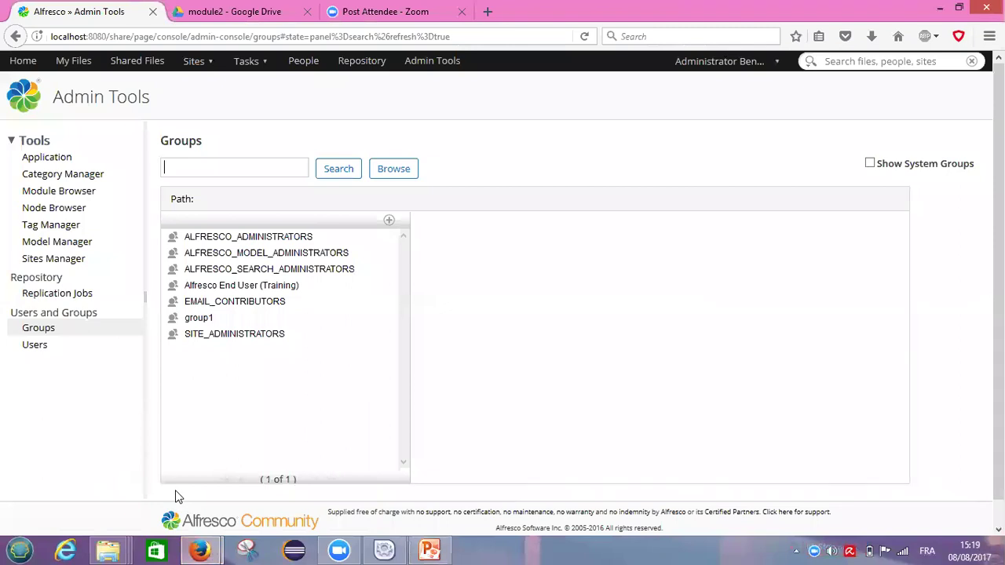
{"action": "left_click", "coordinate": [20, 63]}
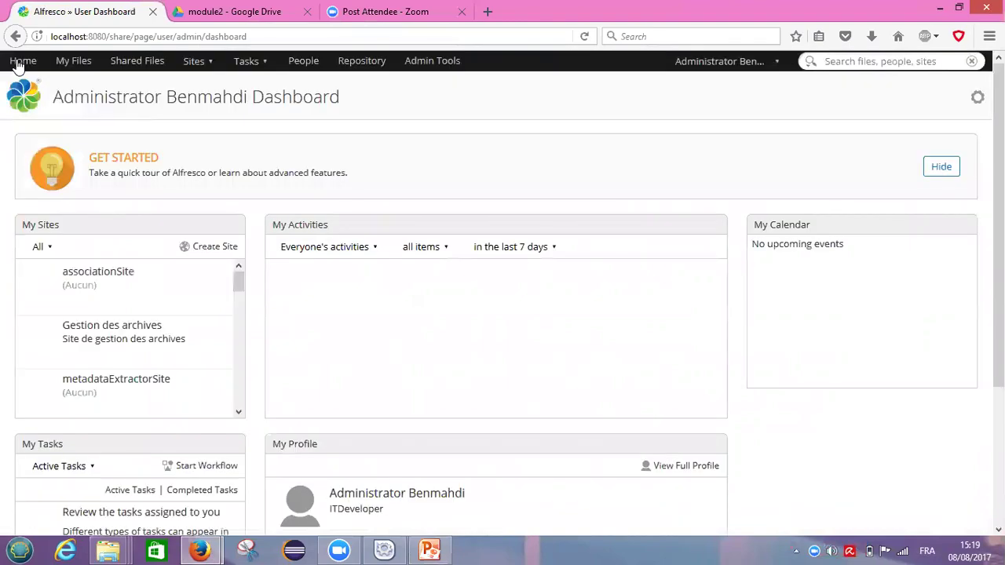
{"action": "left_click", "coordinate": [443, 67]}
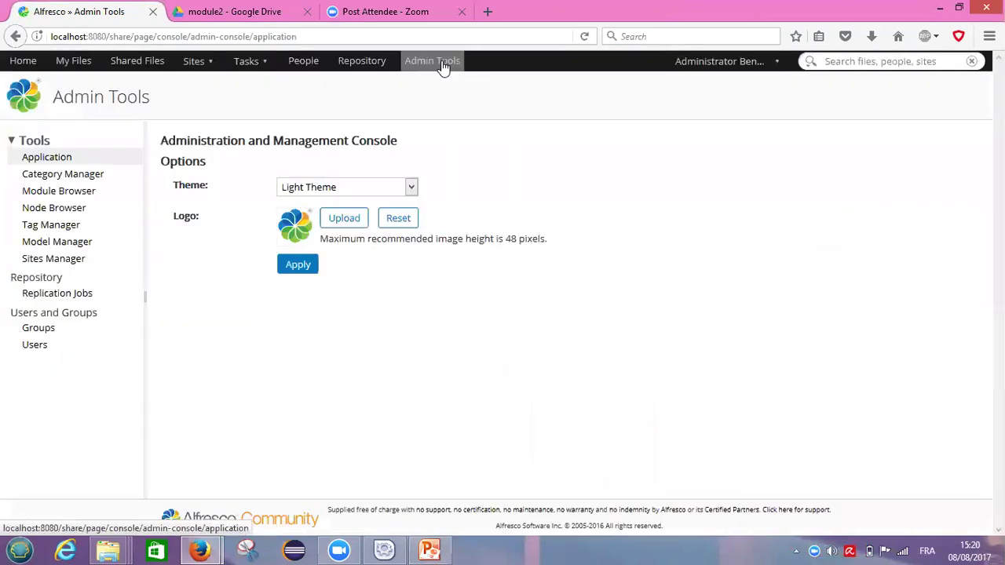
Browse the Groups page to list all seven groups, including Alfresco End User (Training)
{"action": "left_click", "coordinate": [44, 329]}
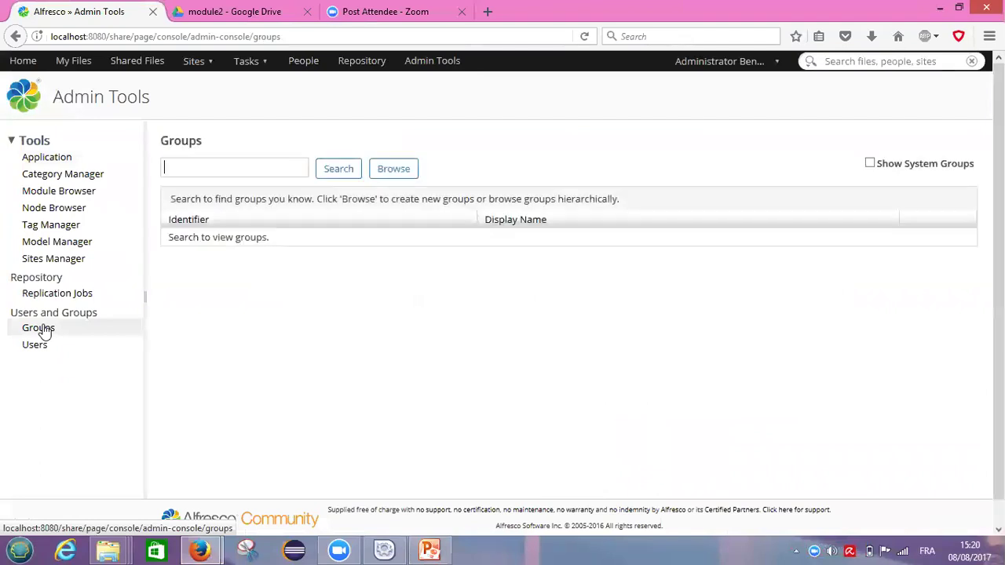
{"action": "left_click", "coordinate": [394, 169]}
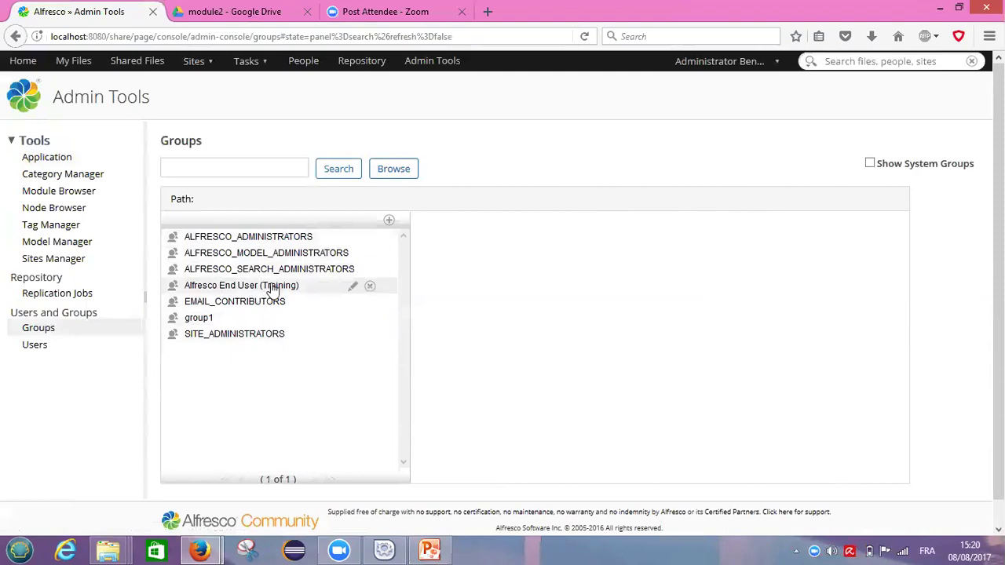
Change the Training group's display name to 'Alfresco End User TeachingLessons' and save
{"action": "left_click", "coordinate": [352, 289]}
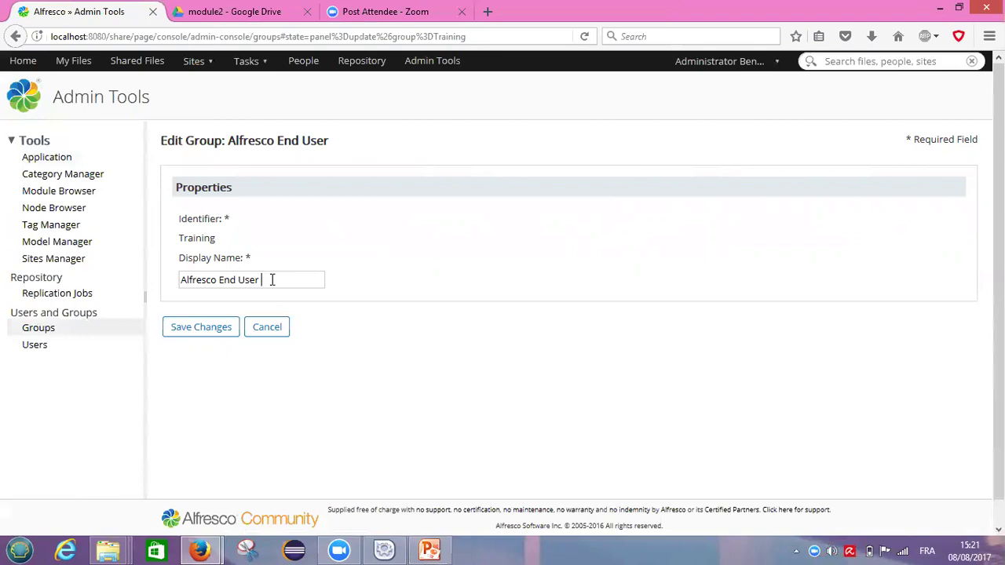
{"action": "type", "text": "Lessons"}
{"action": "key", "text": "Left"}
{"action": "key", "text": "Left"}
{"action": "key", "text": "Left"}
{"action": "key", "text": "Left"}
{"action": "key", "text": "Left"}
{"action": "key", "text": "Left"}
{"action": "key", "text": "Left"}
{"action": "key", "text": "Left"}
{"action": "type", "text": "Teaching"}
{"action": "left_click", "coordinate": [211, 329]}
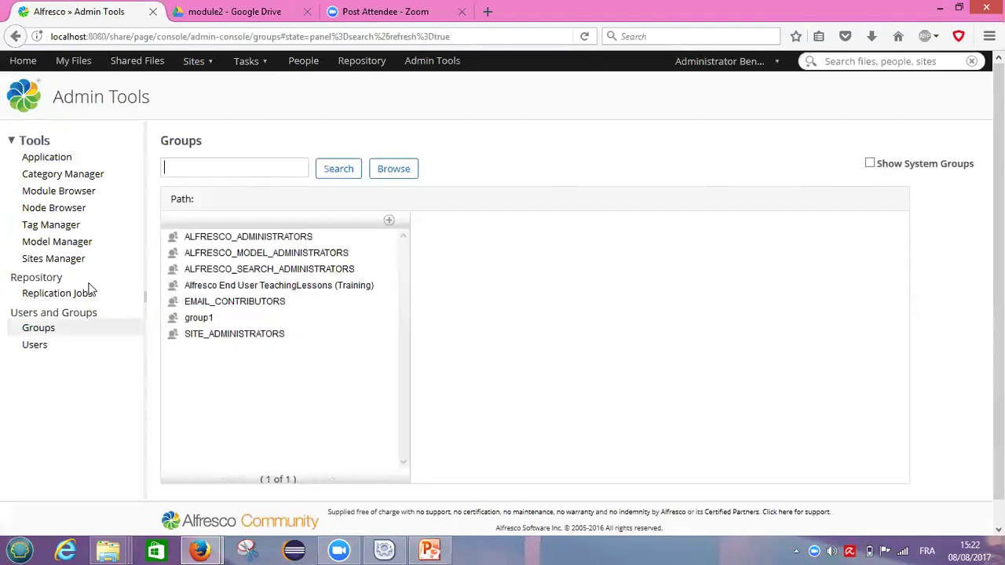
Search the Users list for the test user's account and open their profile
{"action": "left_click", "coordinate": [41, 350]}
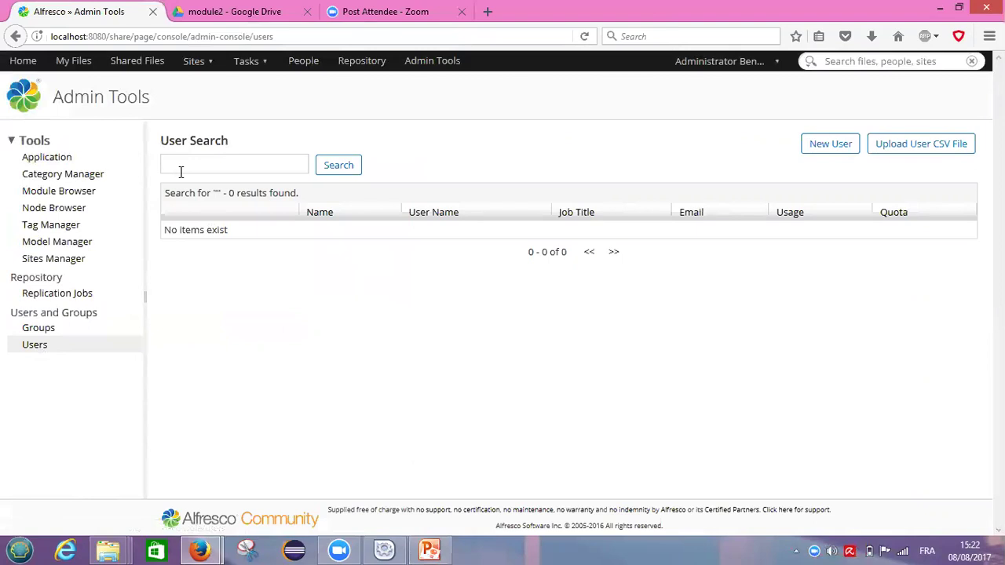
{"action": "type", "text": "tomy"}
{"action": "left_click", "coordinate": [335, 171]}
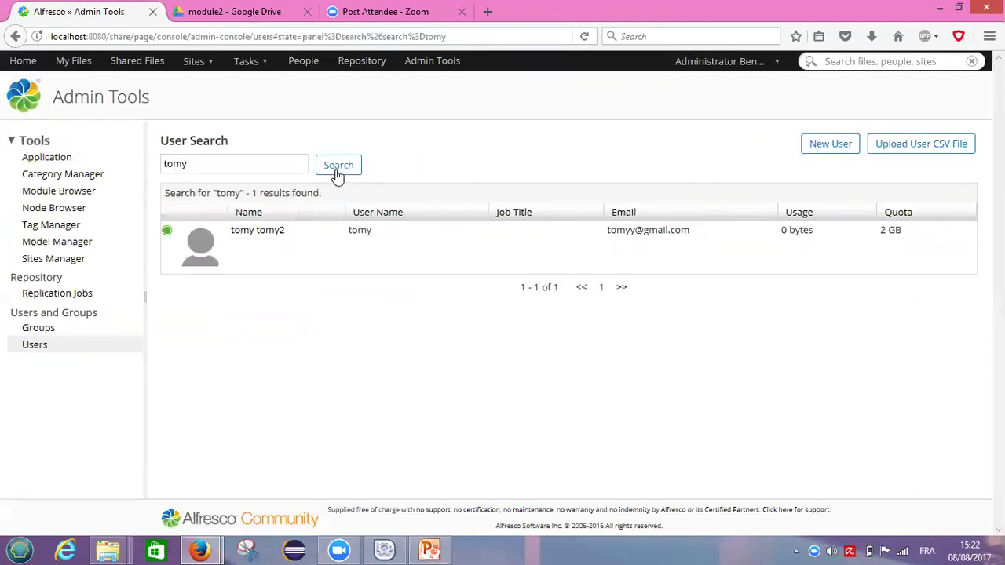
{"action": "left_click", "coordinate": [248, 232]}
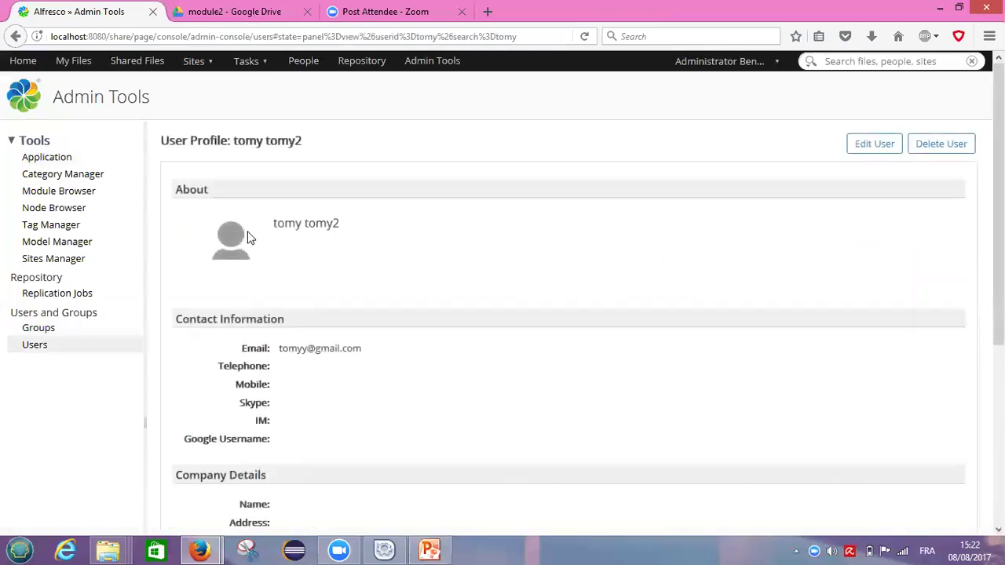
Edit the user and enter 'Alfresco End Users' as the group search term
{"action": "left_click", "coordinate": [875, 146]}
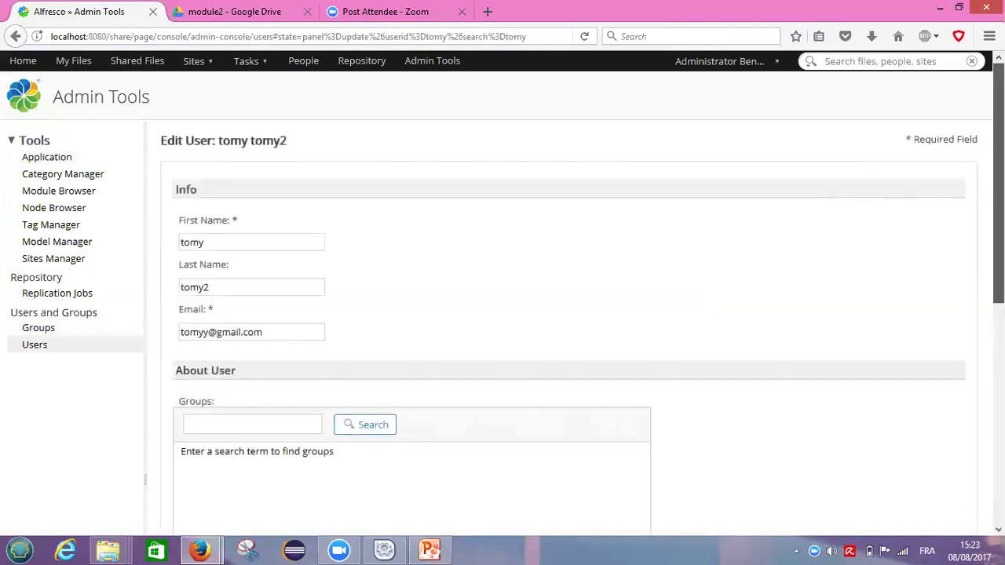
{"action": "scroll", "coordinate": [503, 298], "scroll_direction": "down", "scroll_amount": 1}
{"action": "scroll", "coordinate": [502, 299], "scroll_direction": "down", "scroll_amount": 5}
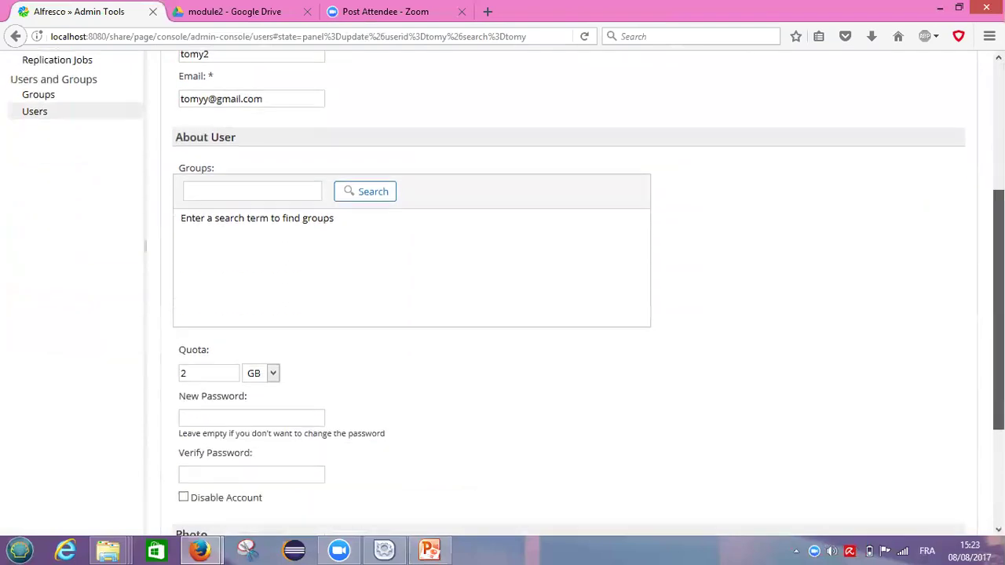
{"action": "scroll", "coordinate": [571, 186], "scroll_direction": "down", "scroll_amount": 1}
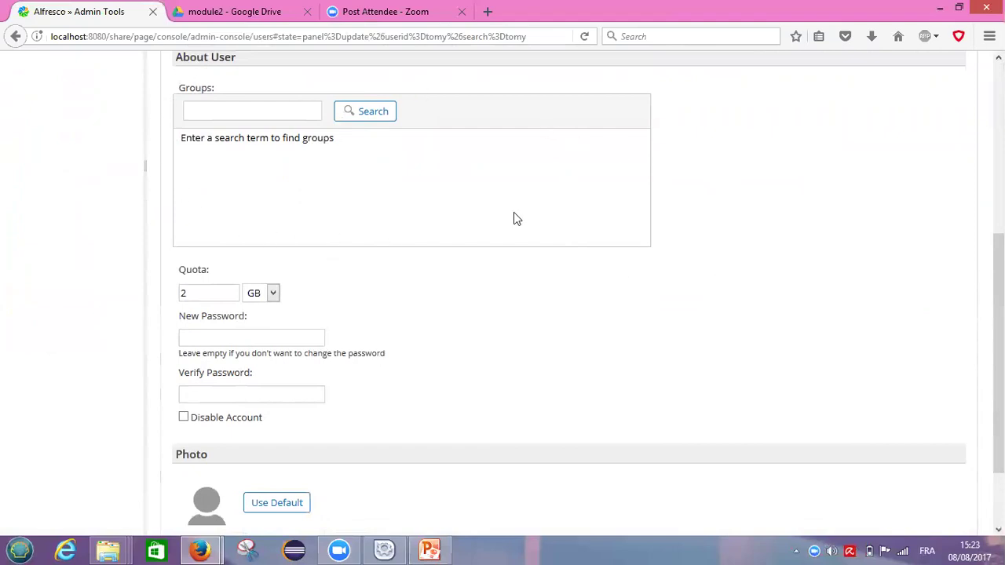
{"action": "left_click", "coordinate": [372, 114]}
{"action": "type", "text": "Alfresco End Users"}
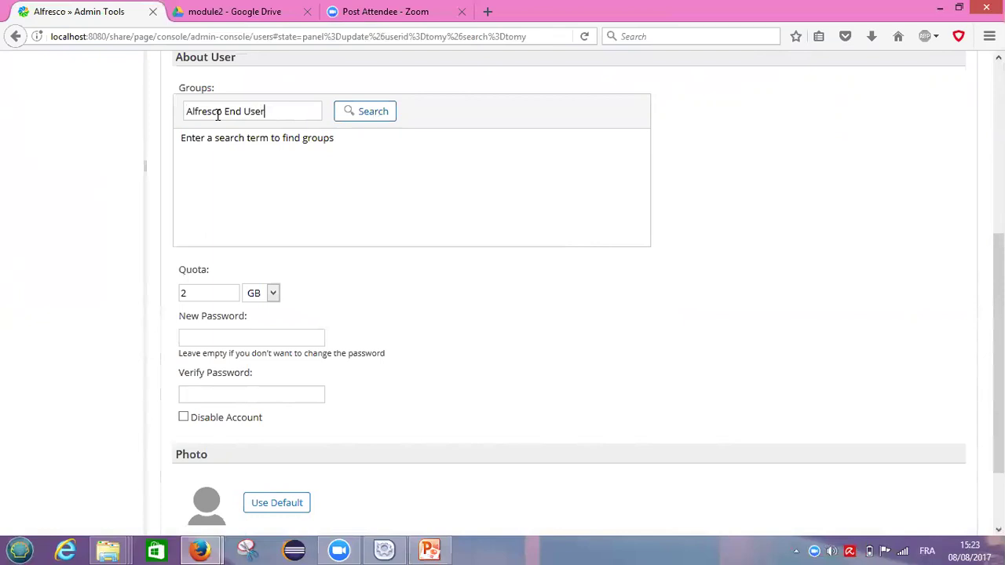
Search the groups using the shortened term 'Alfresco End User'
{"action": "left_click", "coordinate": [351, 118]}
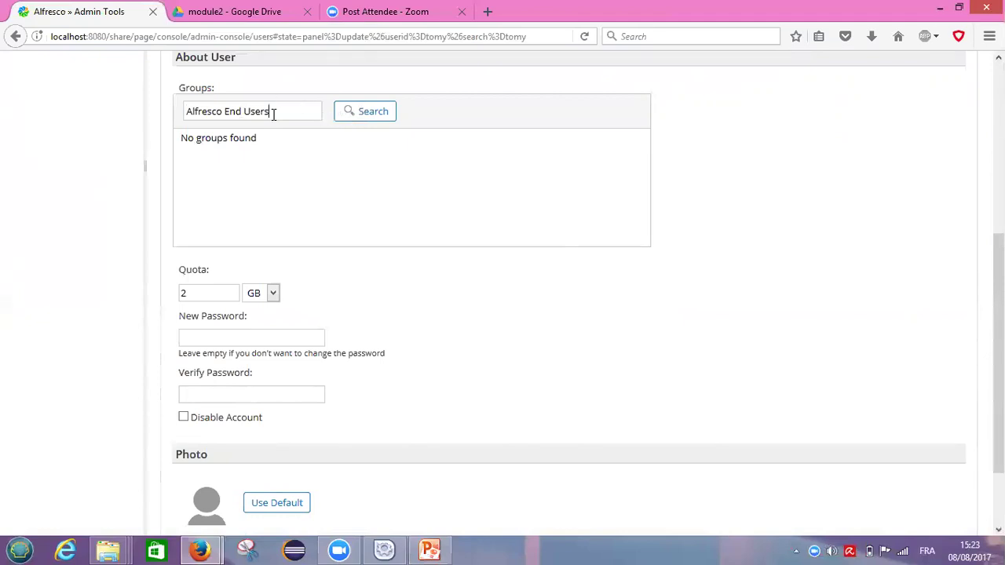
{"action": "key", "text": "BackSpace"}
{"action": "left_click", "coordinate": [349, 112]}
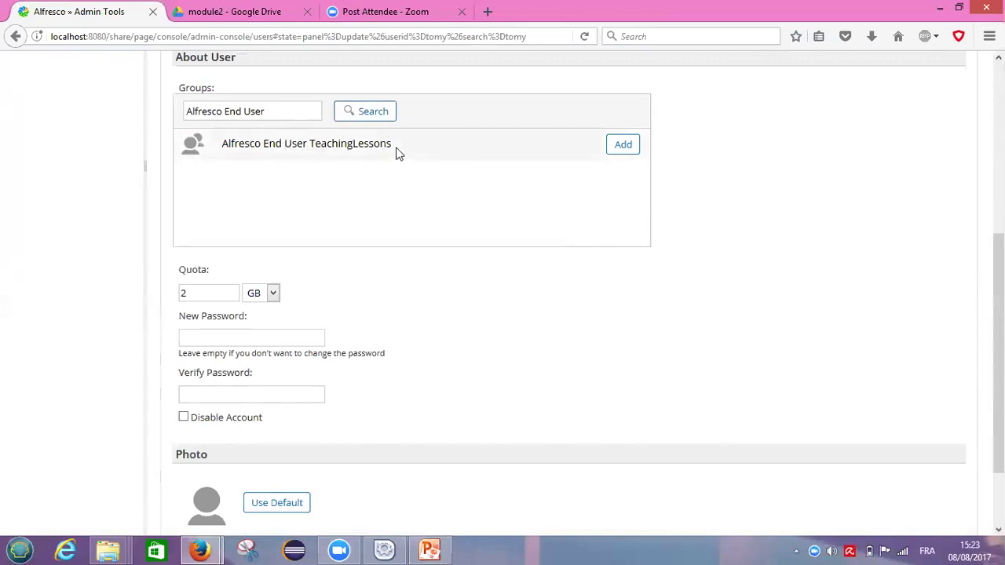
Add the Alfresco End User TeachingLessons group to the user and save the changes
{"action": "left_click", "coordinate": [621, 146]}
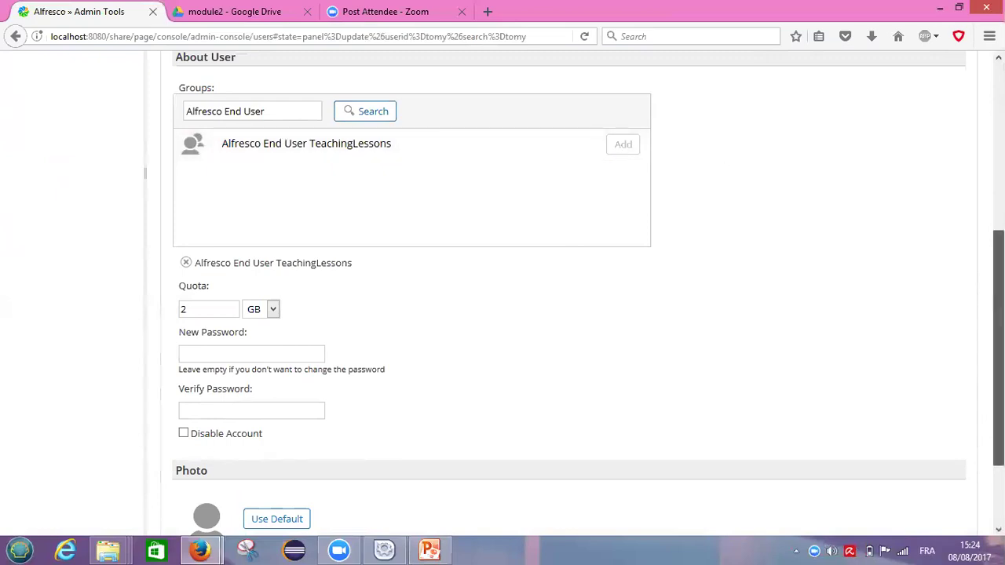
{"action": "scroll", "coordinate": [502, 290], "scroll_direction": "up", "scroll_amount": 5}
{"action": "scroll", "coordinate": [502, 291], "scroll_direction": "down", "scroll_amount": 4}
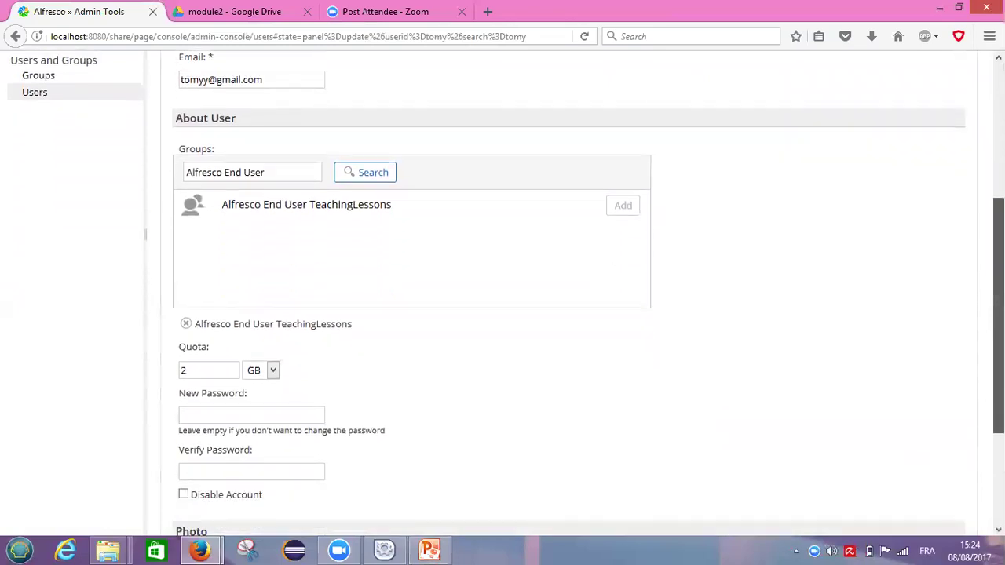
{"action": "scroll", "coordinate": [502, 290], "scroll_direction": "down", "scroll_amount": 3}
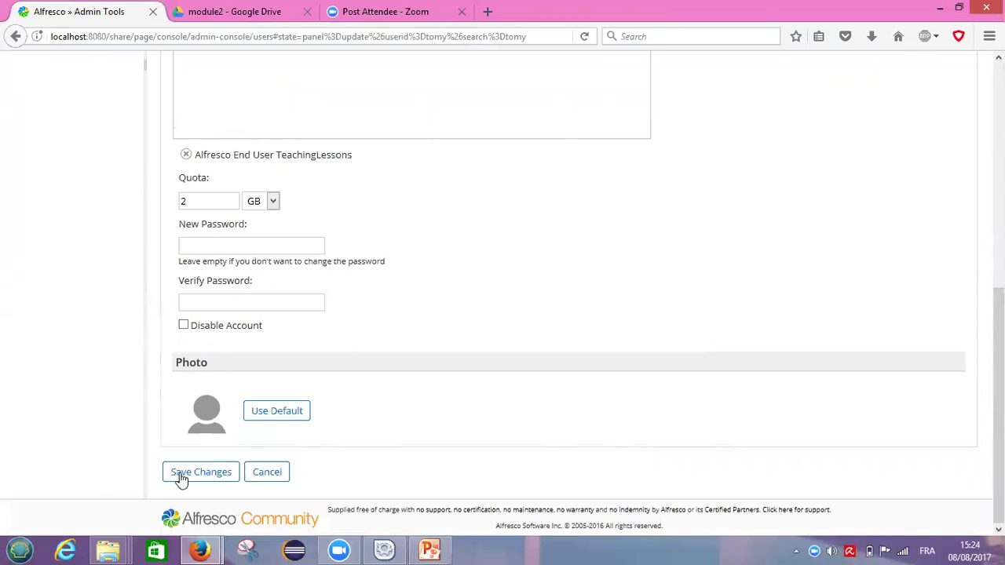
{"action": "left_click", "coordinate": [201, 472]}
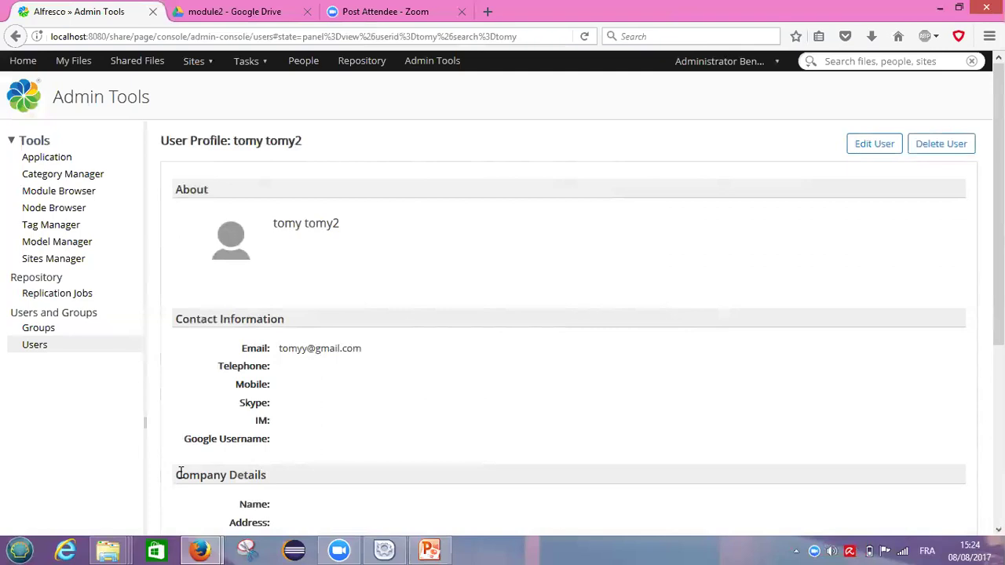
Return to the Alfresco home dashboard, then bring the PowerPoint lesson presentation forward
{"action": "left_click", "coordinate": [22, 62]}
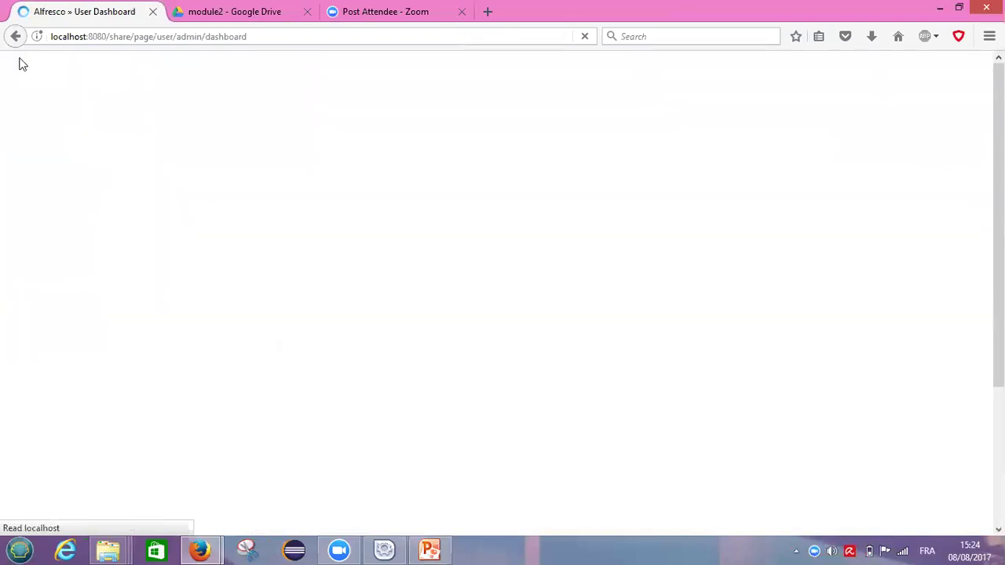
{"action": "left_click", "coordinate": [436, 549]}
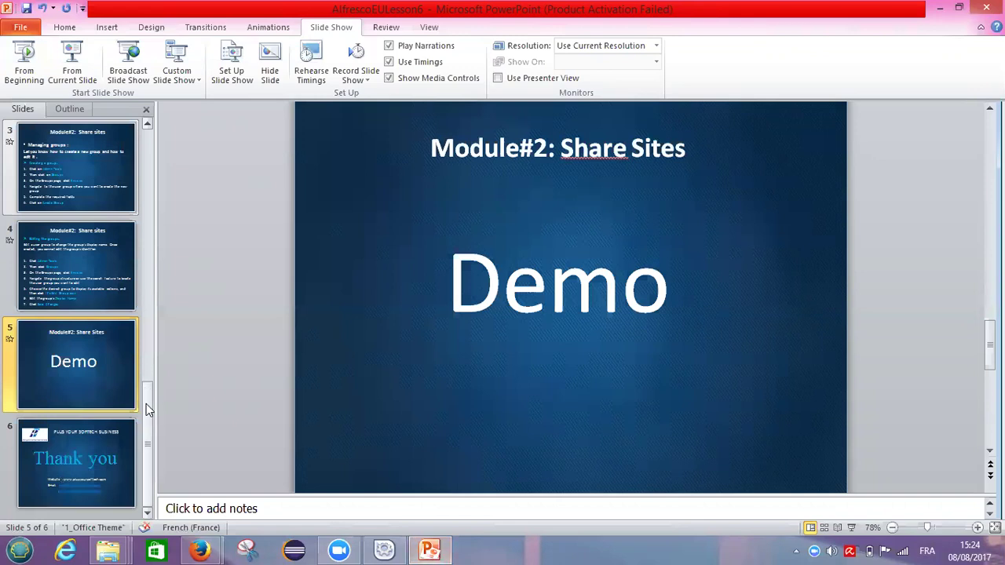
Display slide 6 of 6, the closing 'Thank you' slide
{"action": "left_click", "coordinate": [97, 449]}
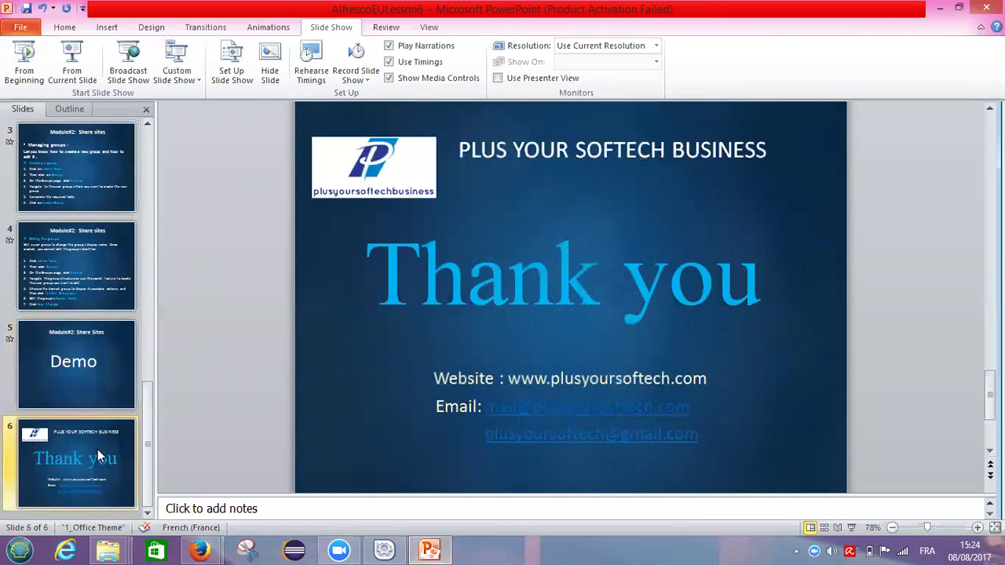